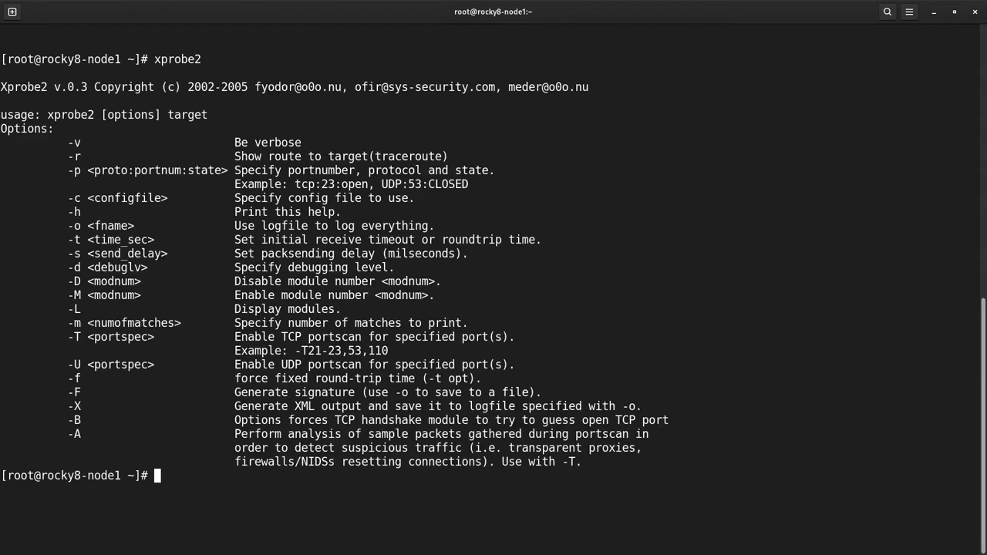
# Check the installed fping version with fping -v, and switch to the Pandora FMS console.
pyautogui.write('fping -v')
pyautogui.press('Return')
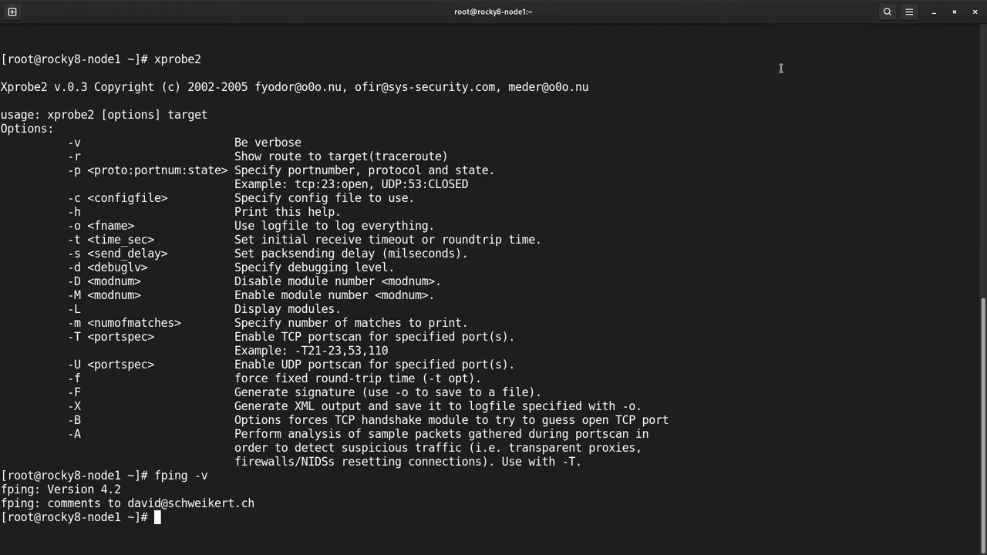
pyautogui.click(934, 15)
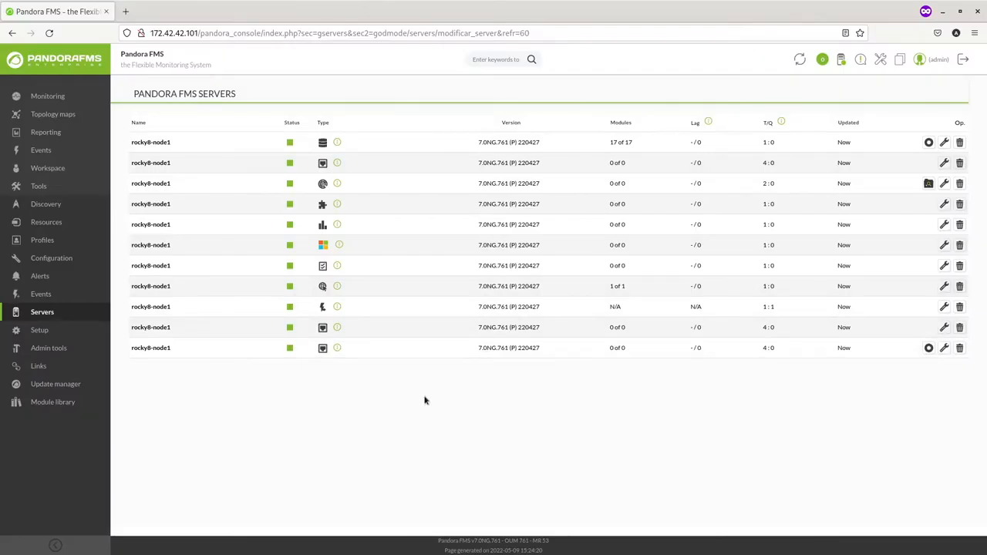
# Open the IPAM tool and review its configured sites and network locations.
pyautogui.moveTo(64, 347)
pyautogui.click(137, 334)
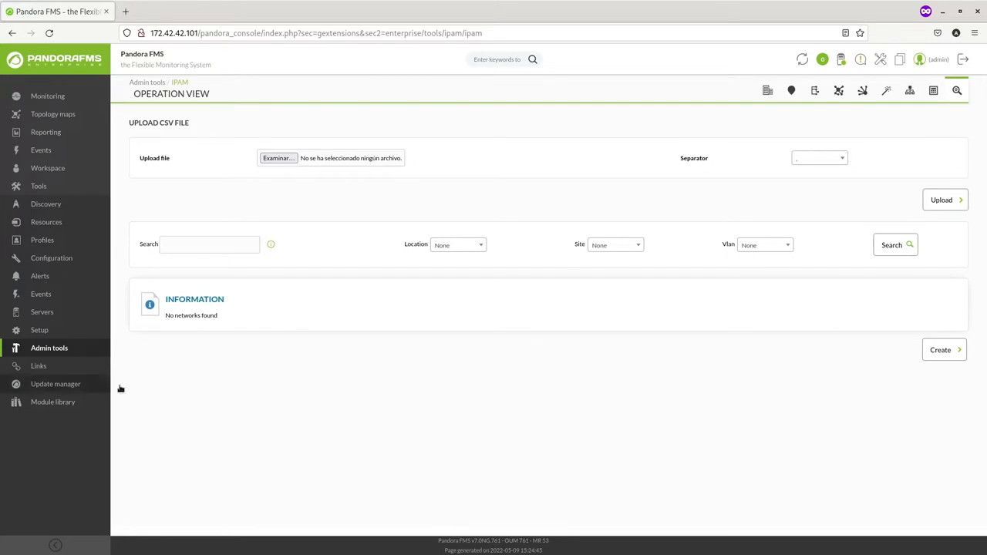
pyautogui.click(768, 91)
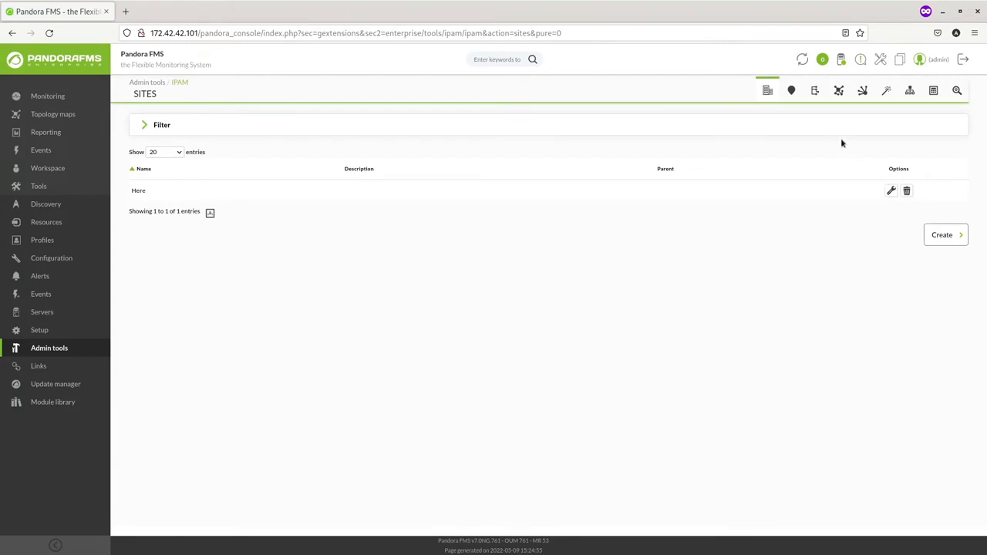
pyautogui.click(791, 90)
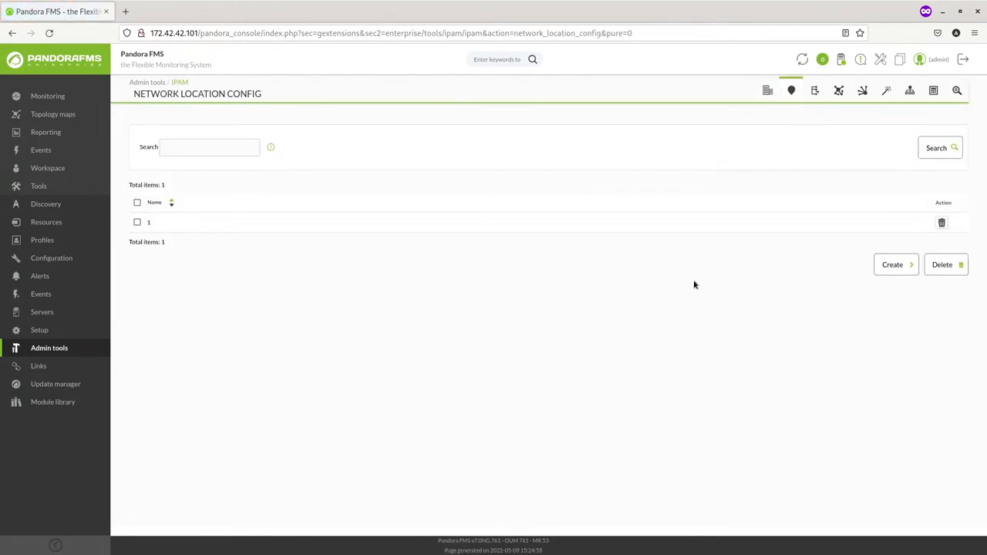
# Start a new IPAM network with address 192.168.80.0/24 and the name IPAM.
pyautogui.click(957, 90)
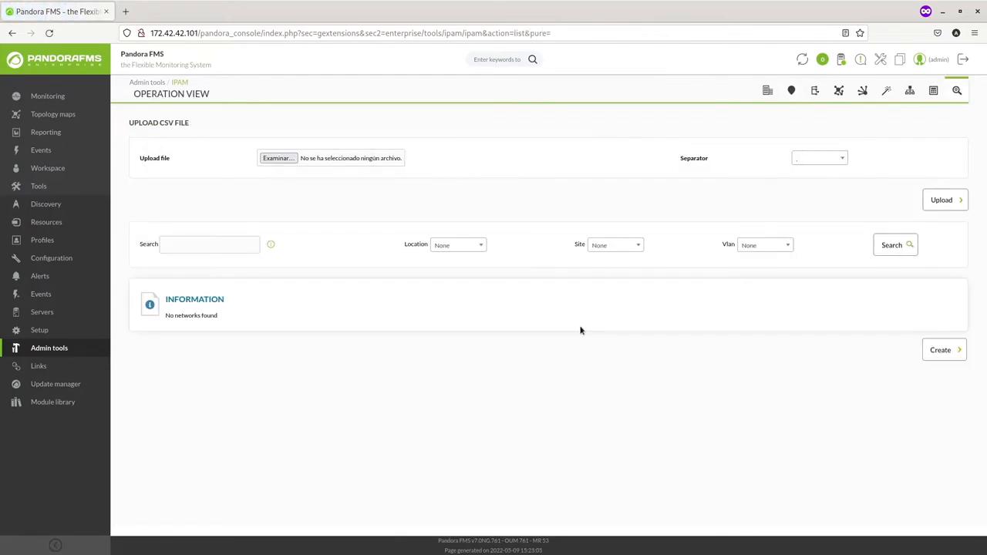
pyautogui.click(935, 349)
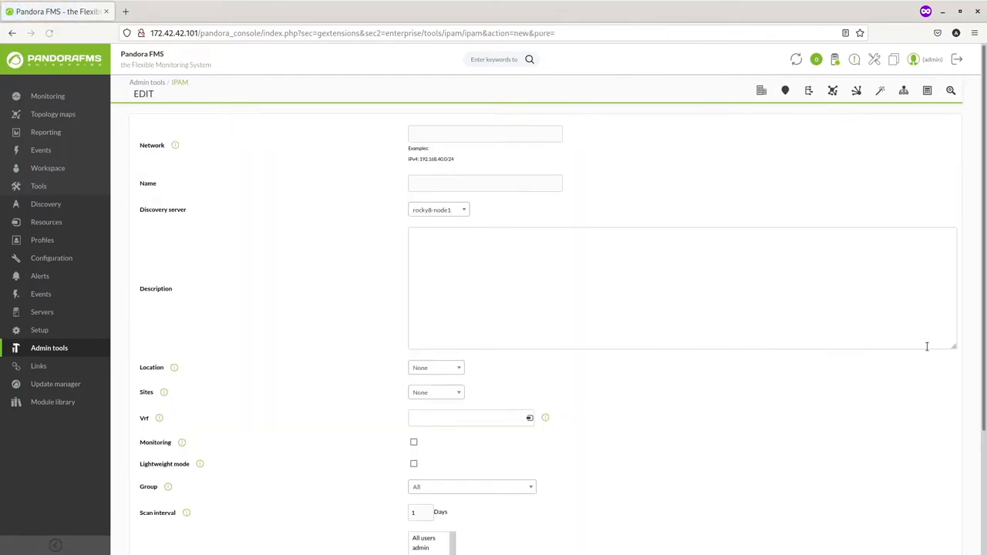
pyautogui.write('192.168.80.0/24')
pyautogui.click(446, 184)
pyautogui.write('IPAM')
# Assign the new network to location 1 and site Here, and enable its monitoring.
pyautogui.scroll(-2, 342, 280)
pyautogui.click(422, 309)
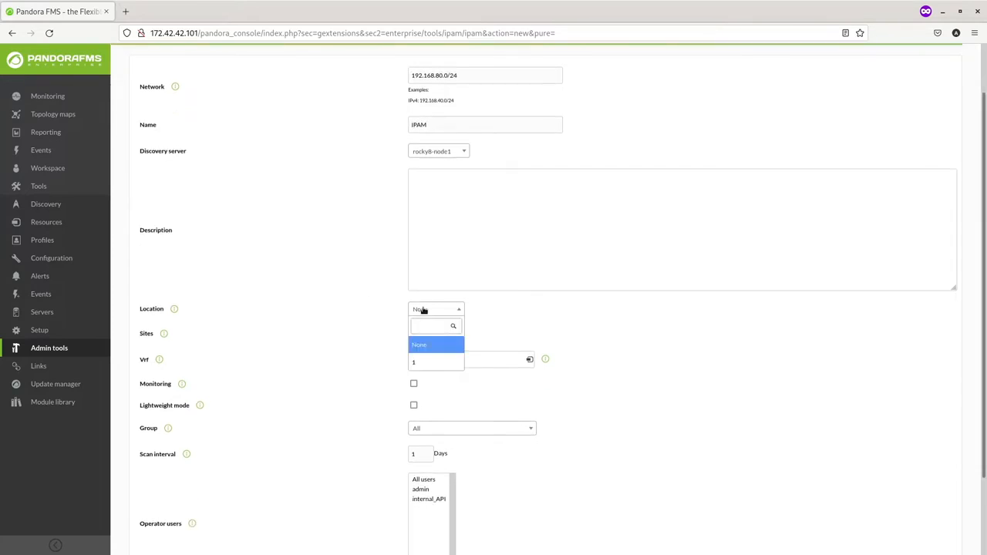
pyautogui.click(424, 362)
pyautogui.click(432, 338)
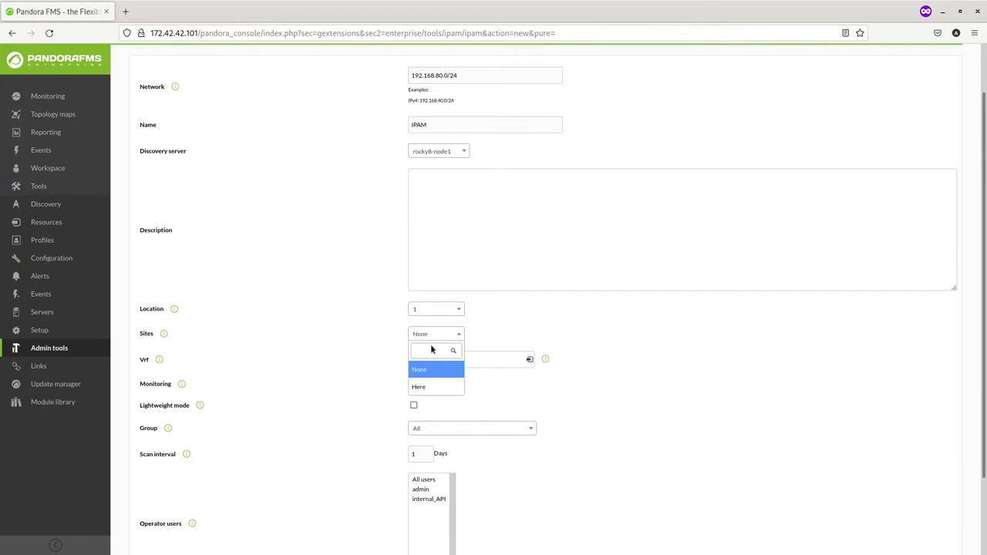
pyautogui.click(430, 387)
pyautogui.click(414, 384)
# Set the scan interval to 0 days, choose admin as operator user and create the network.
pyautogui.scroll(-2, 445, 383)
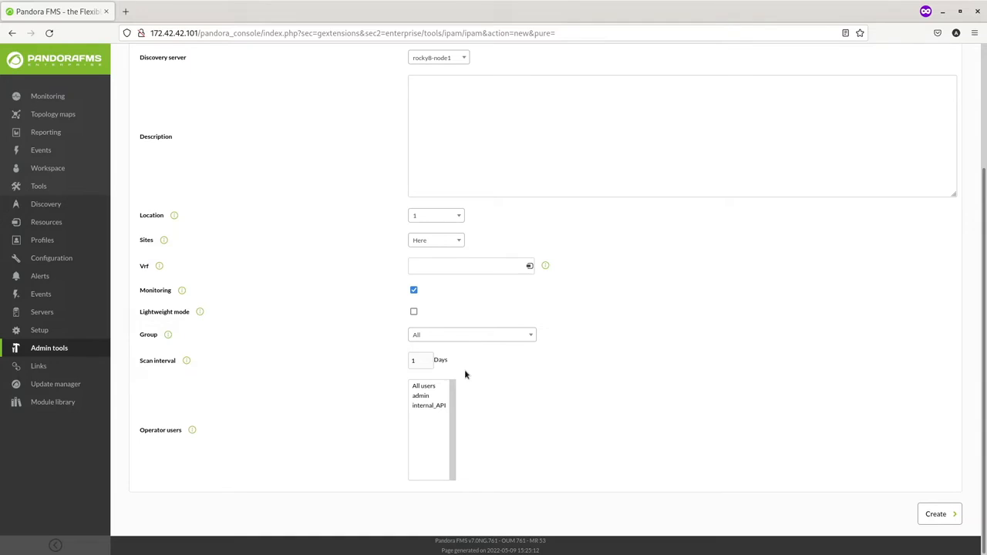
pyautogui.moveTo(429, 360); pyautogui.dragTo(377, 360)
pyautogui.write('0')
pyautogui.click(423, 395)
pyautogui.click(951, 515)
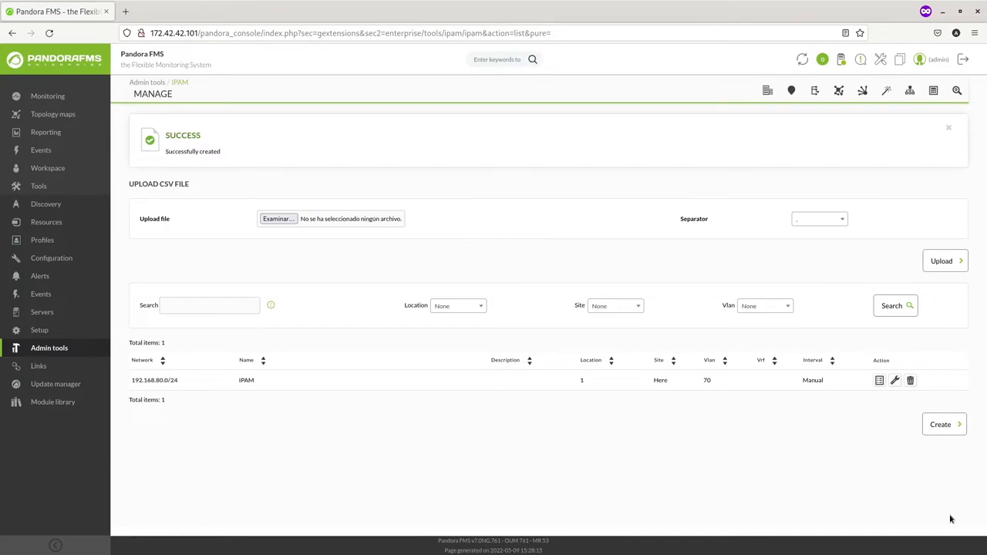
# Open the 192.168.80.0/24 network, force a scan of it and refresh the scan progress.
pyautogui.click(155, 380)
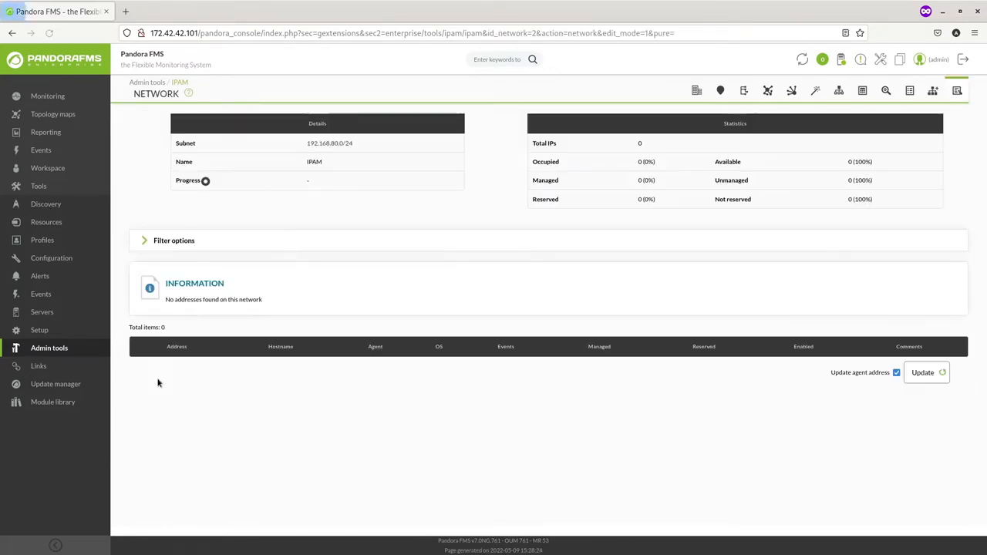
pyautogui.click(205, 180)
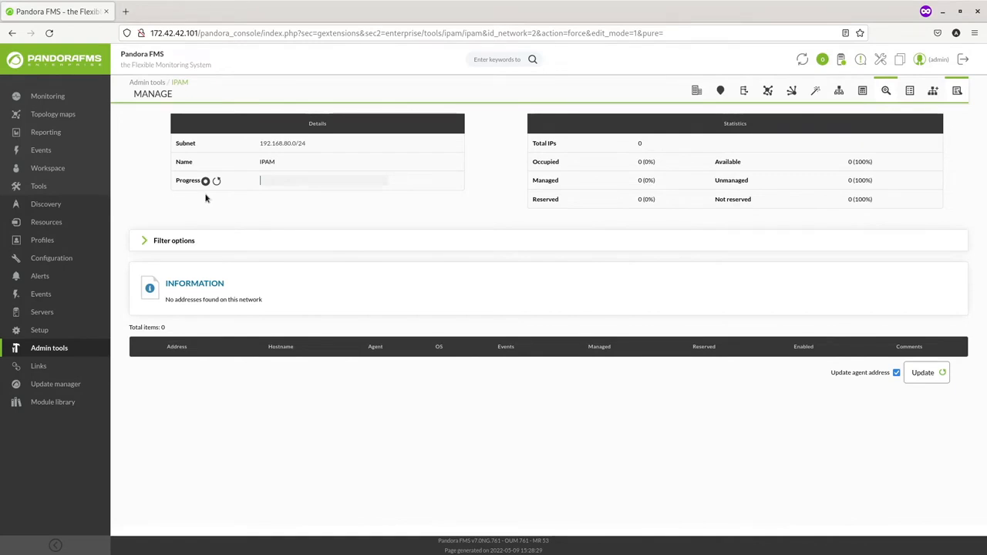
pyautogui.click(217, 180)
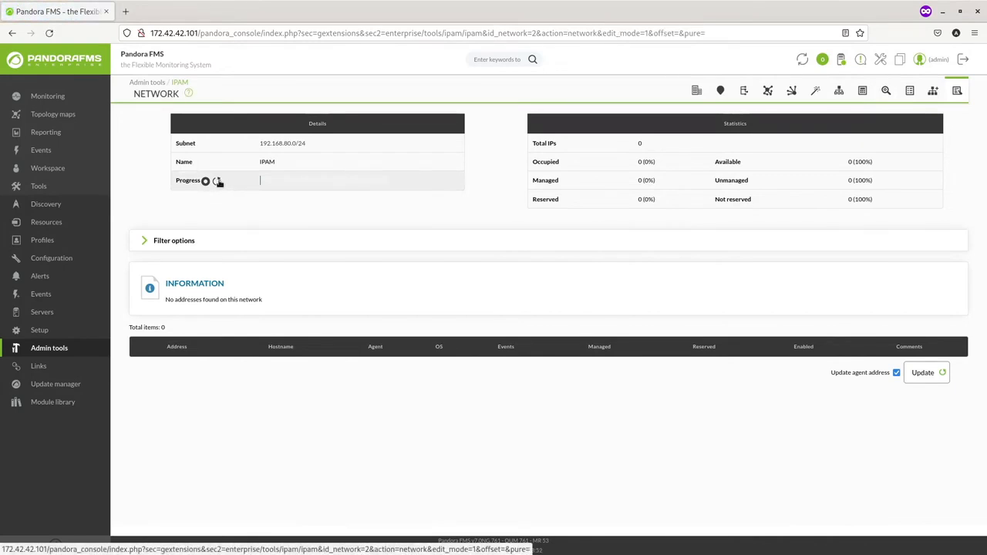
# Show the network's address icon view and look up the next free IP without reserving it.
pyautogui.click(909, 91)
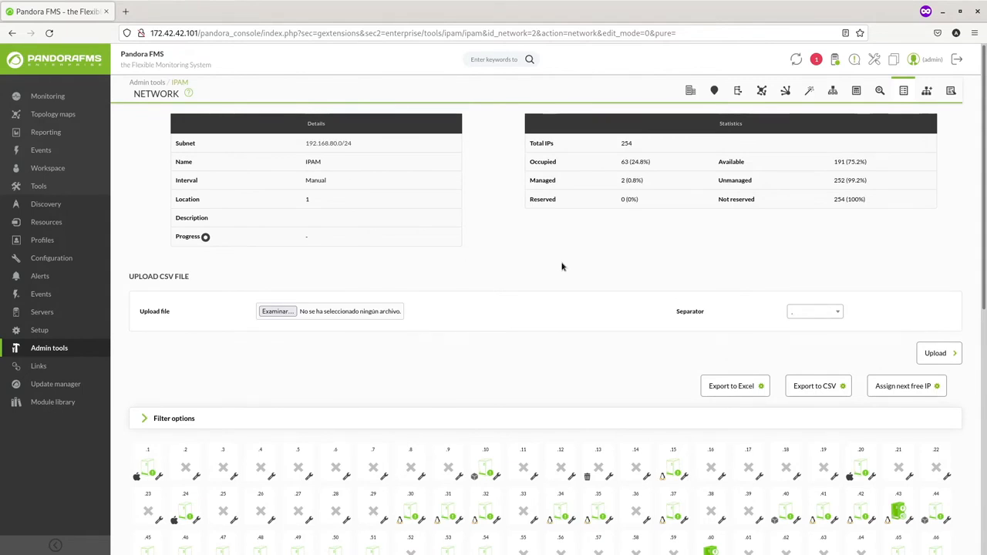
pyautogui.scroll(-3, 561, 266)
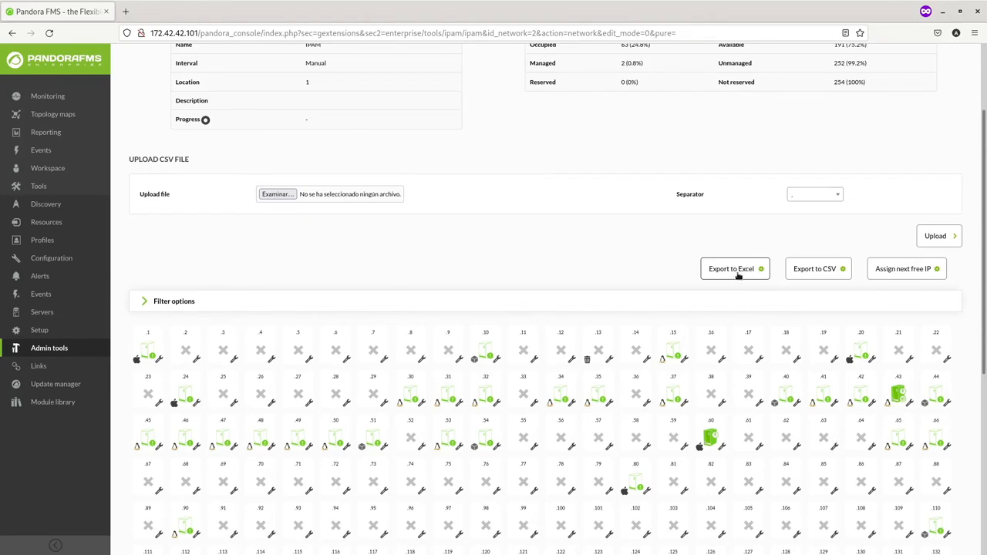
pyautogui.click(906, 270)
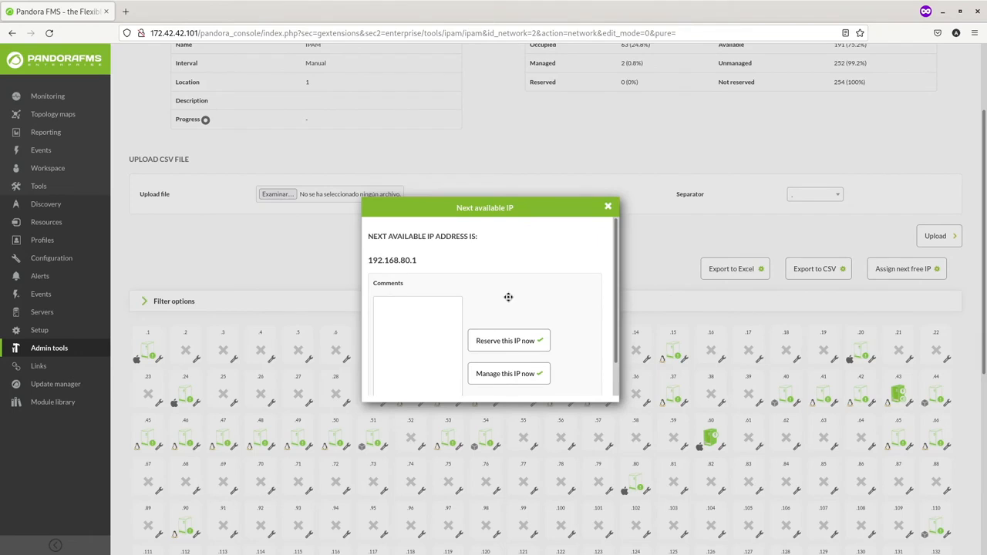
pyautogui.scroll(-1, 509, 298)
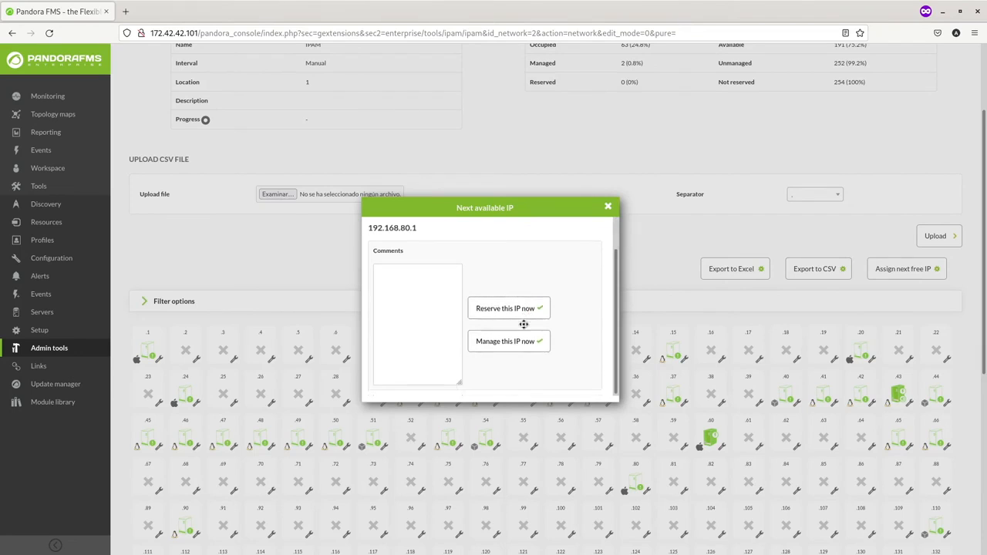
pyautogui.click(608, 206)
# View the details of address 192.168.80.43, ping the host and open the address editing view.
pyautogui.click(898, 394)
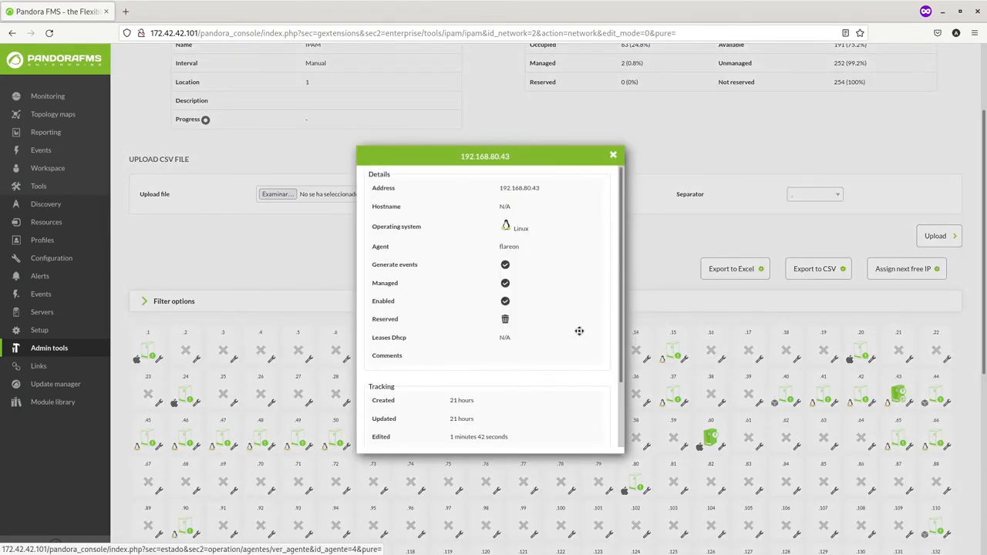
pyautogui.scroll(-2, 579, 330)
pyautogui.click(390, 413)
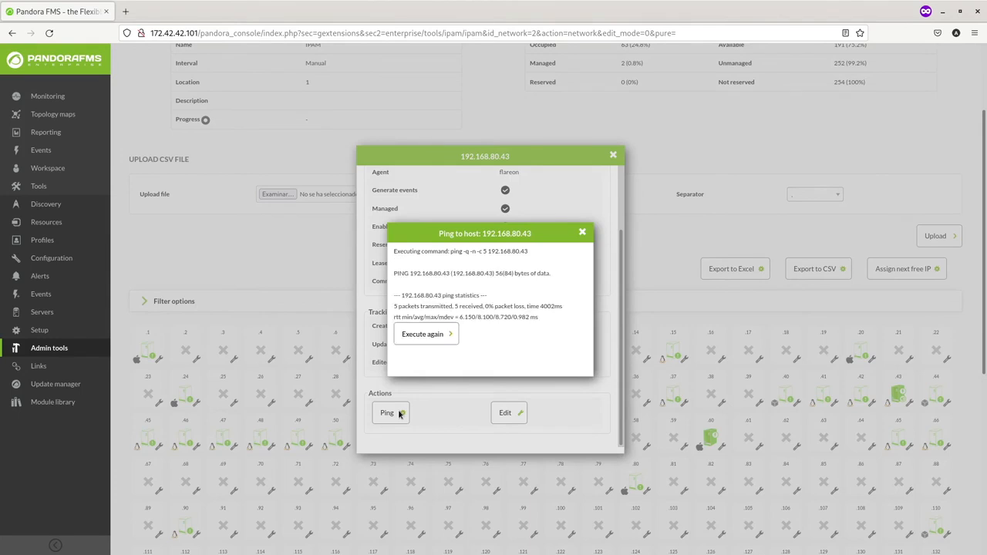
pyautogui.click(582, 232)
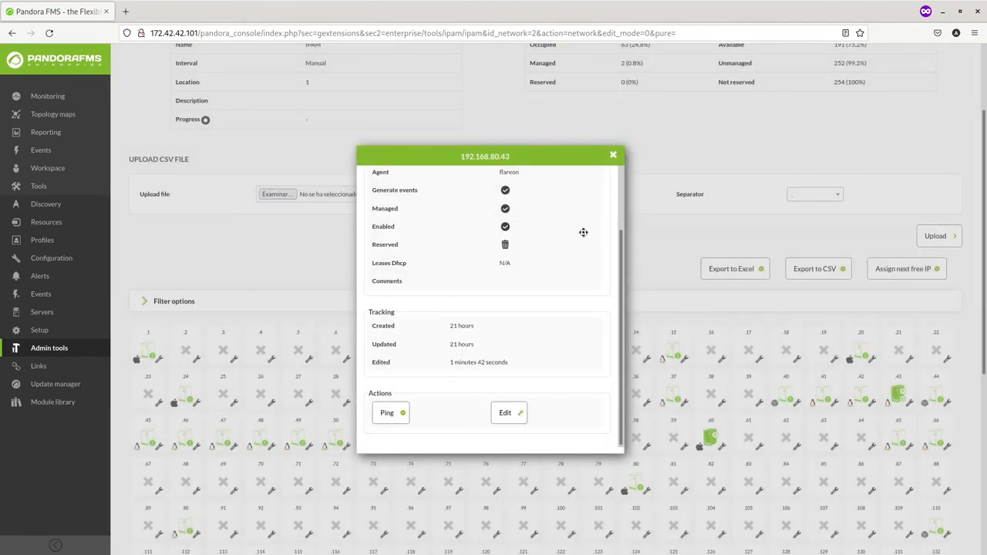
pyautogui.click(510, 411)
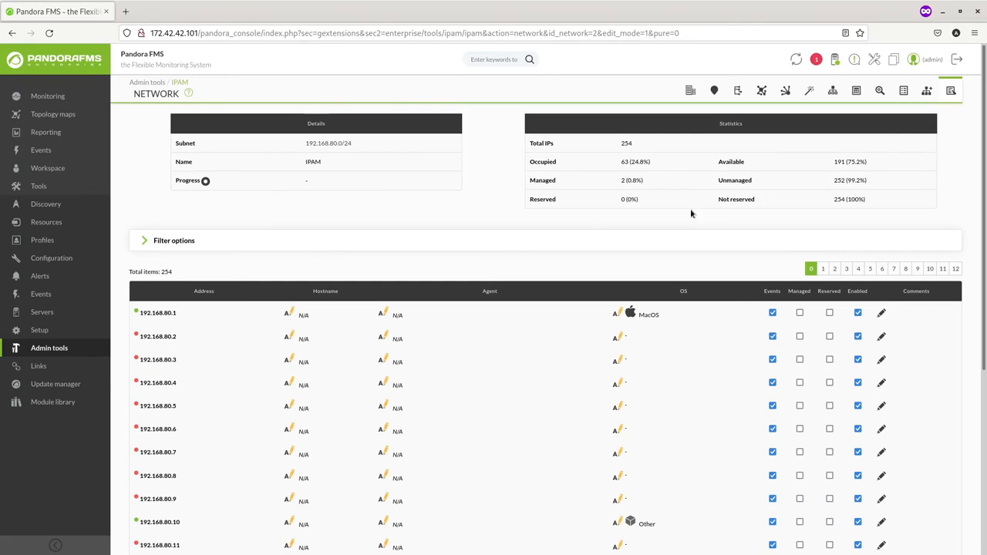
# Bulk-update addresses 192.168.80.4 to 192.168.80.8 with Events, Managed, Reserved and Enabled, and return to the network's icon view.
pyautogui.click(926, 90)
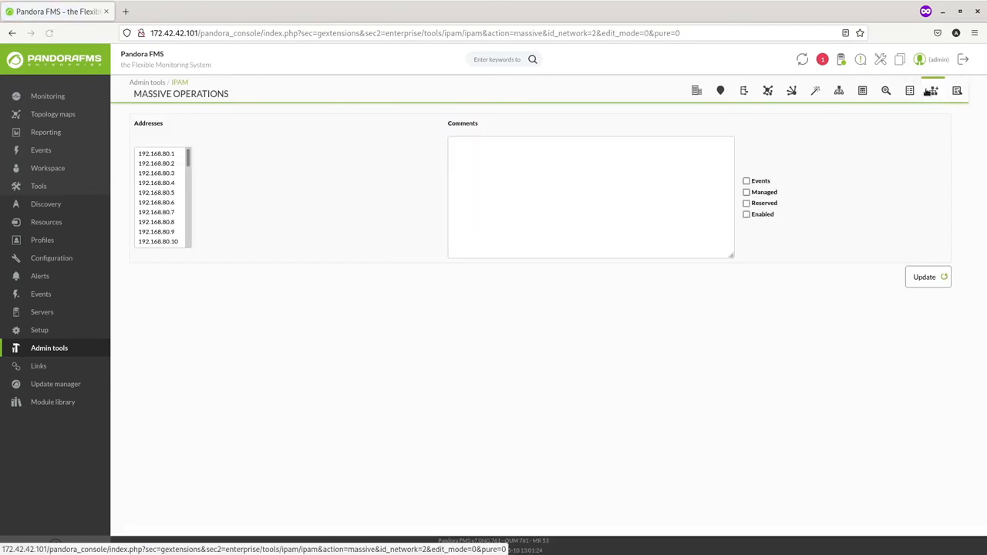
pyautogui.moveTo(155, 183); pyautogui.dragTo(158, 222)
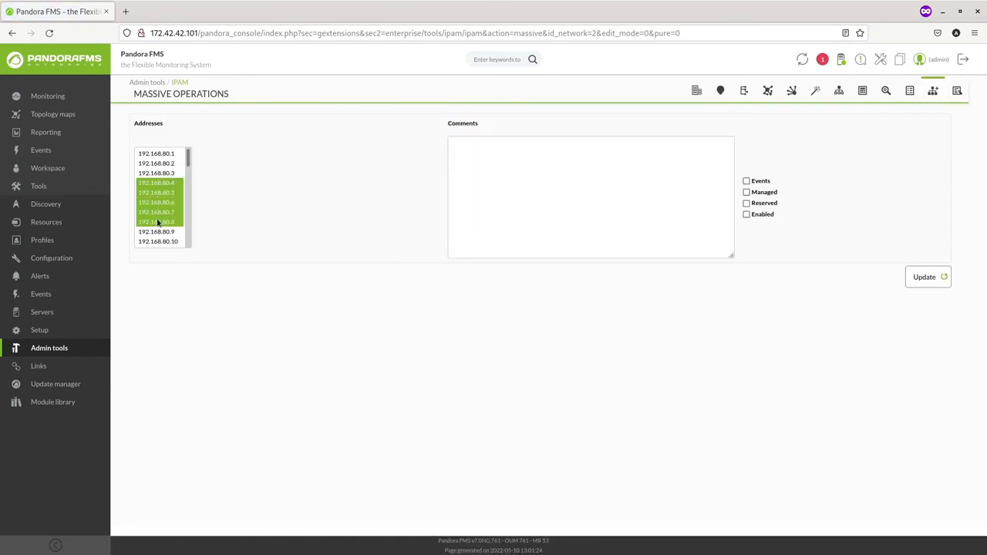
pyautogui.click(746, 192)
pyautogui.click(745, 180)
pyautogui.click(746, 203)
pyautogui.click(921, 276)
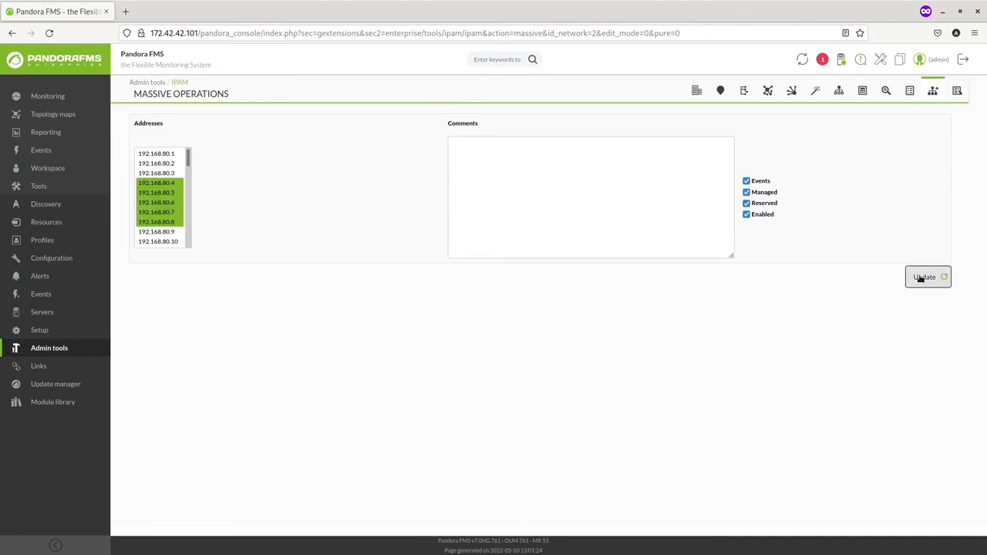
pyautogui.click(910, 91)
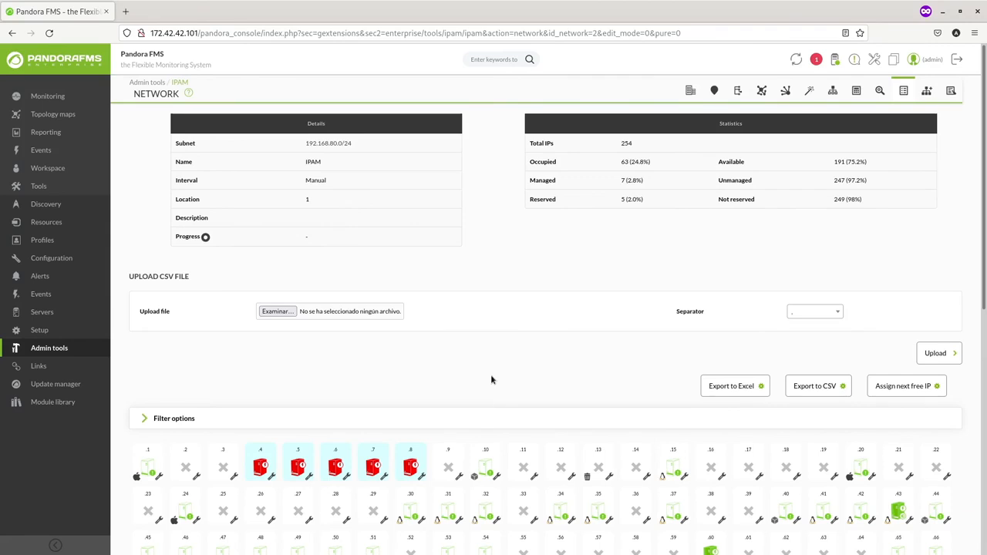
# Calculate the IPv4 subnet for address 192.168.80.0 with net mask 255.255.255.128 in the subnetworks calculator.
pyautogui.click(856, 91)
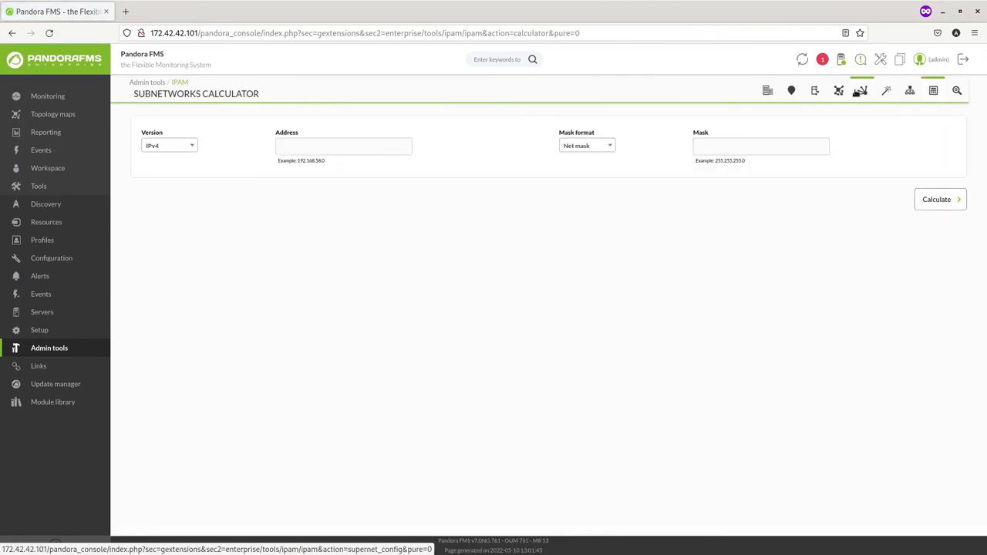
pyautogui.click(330, 150)
pyautogui.write('192')
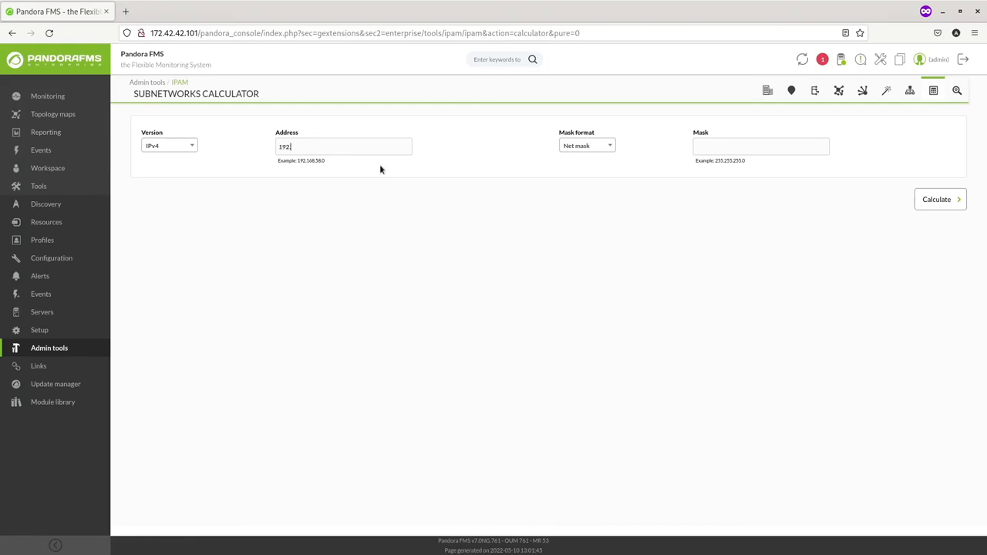
pyautogui.write('.168.80.0')
pyautogui.click(723, 153)
pyautogui.write('255.255.255.128')
pyautogui.click(945, 200)
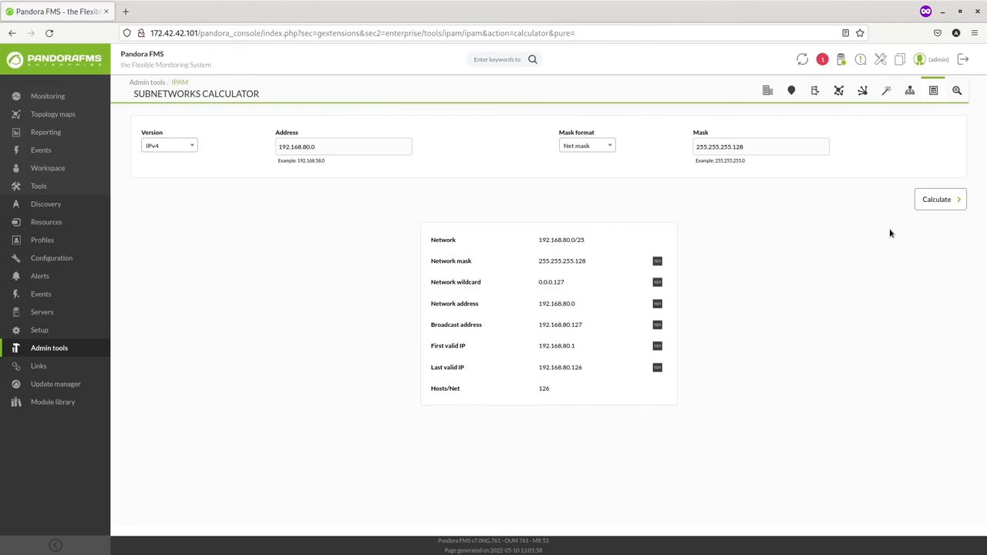